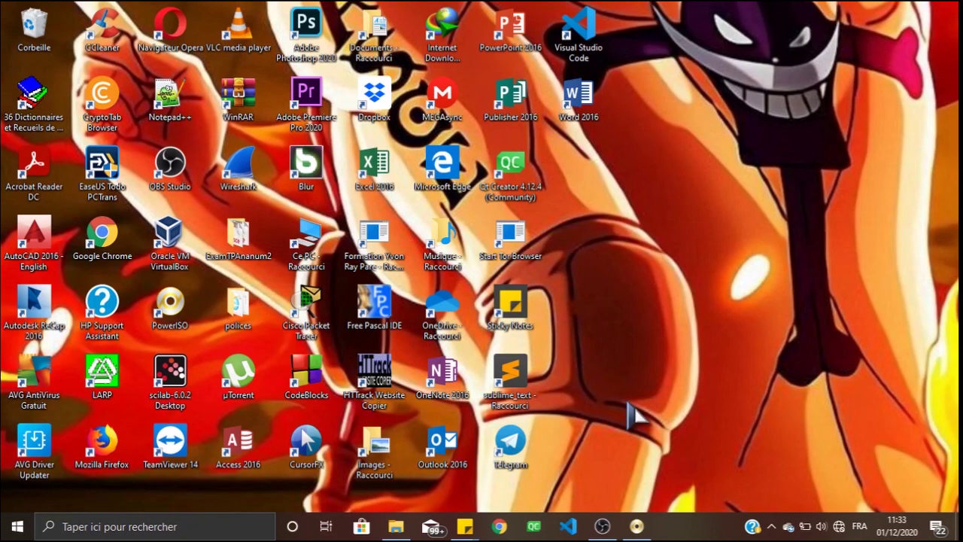
# - Launch PowerISO from the recent applications in Windows search and continue with the evaluation version
pyautogui.press('super+s')
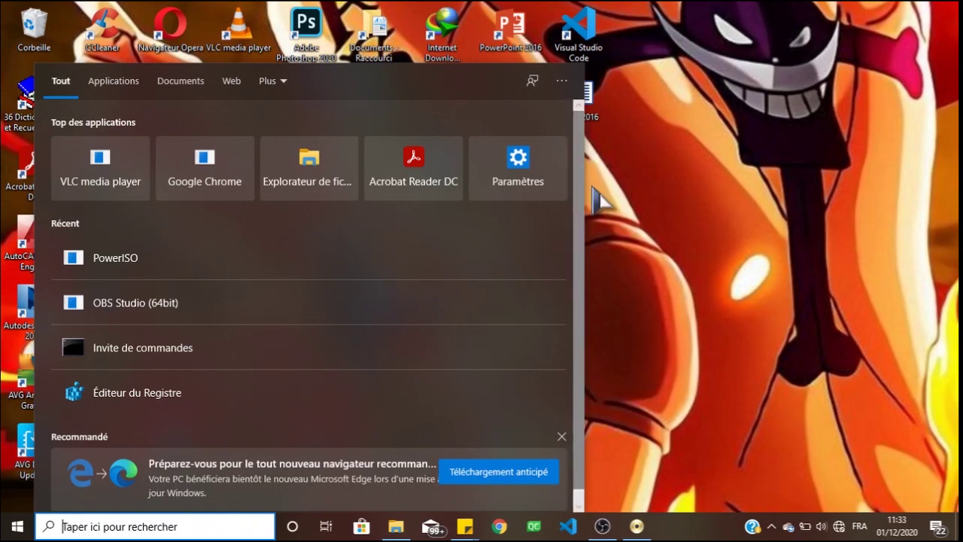
pyautogui.press('Tab')
pyautogui.press('Tab')
pyautogui.press('Right')
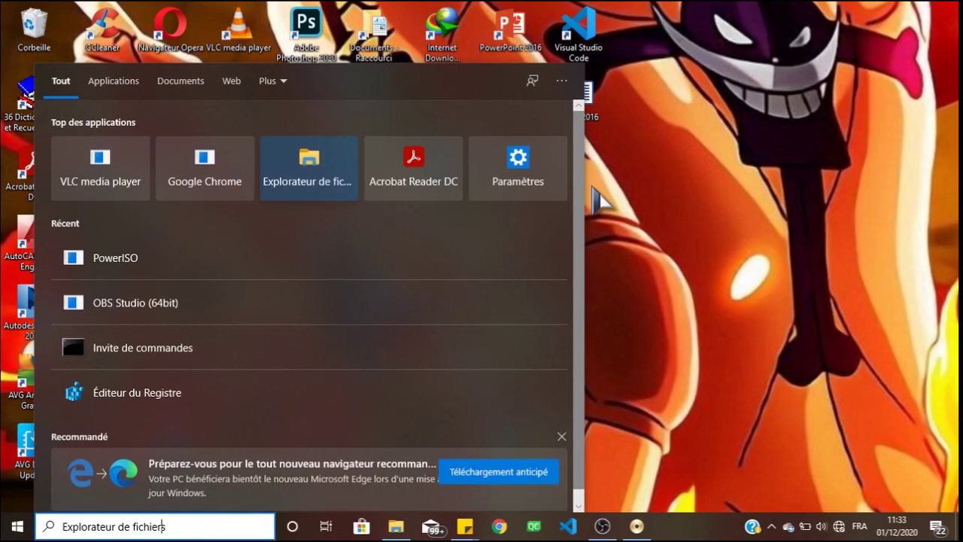
pyautogui.press('Down')
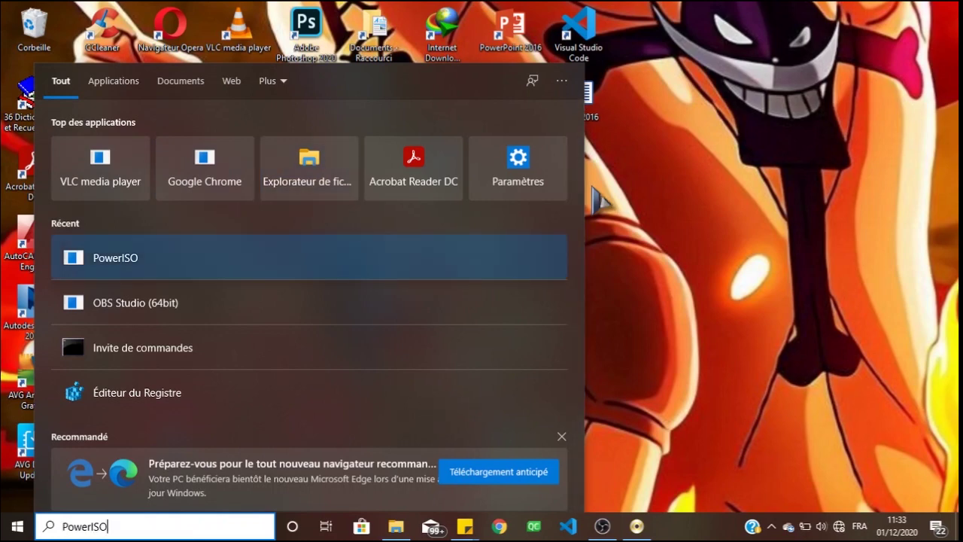
pyautogui.press('Return')
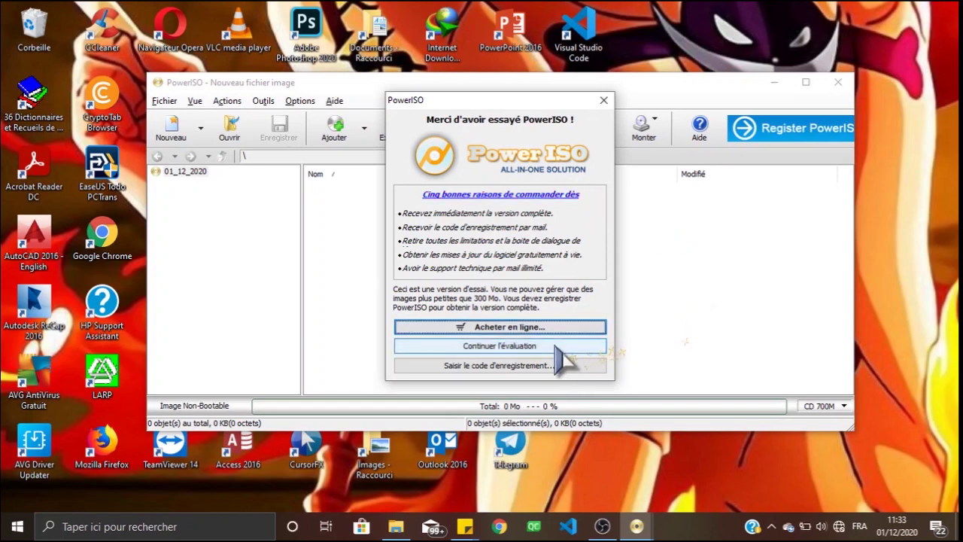
pyautogui.click(556, 347)
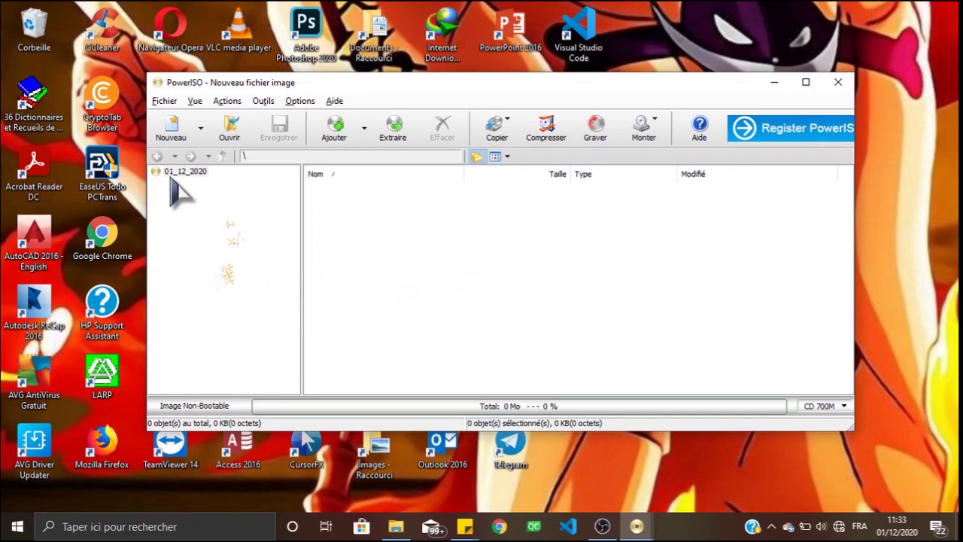
pyautogui.click(264, 103)
pyautogui.click(265, 253)
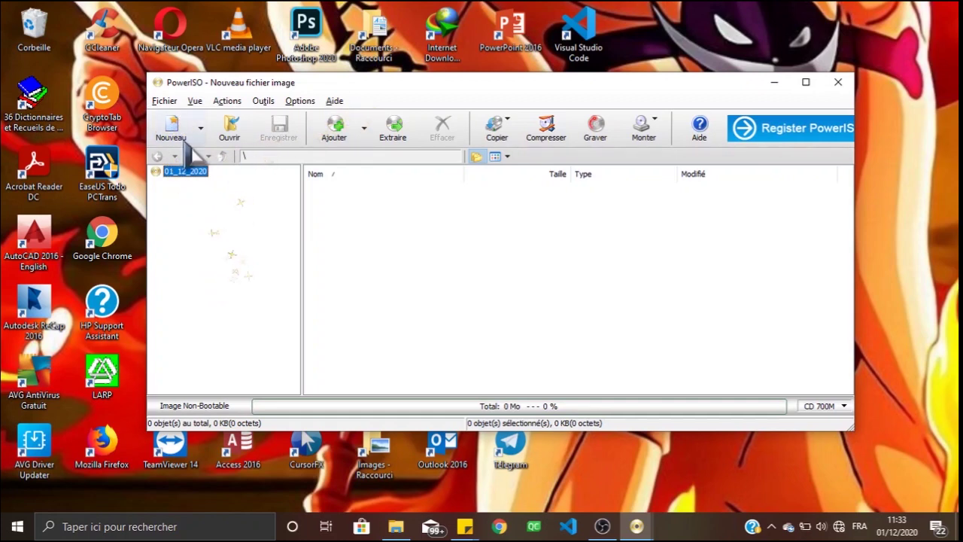
pyautogui.click(167, 101)
pyautogui.moveTo(266, 105)
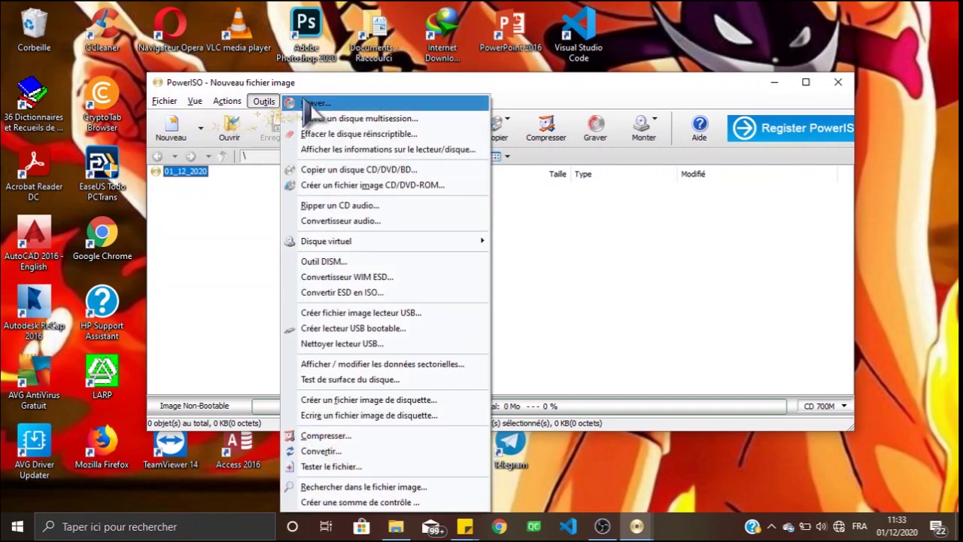
pyautogui.click(246, 219)
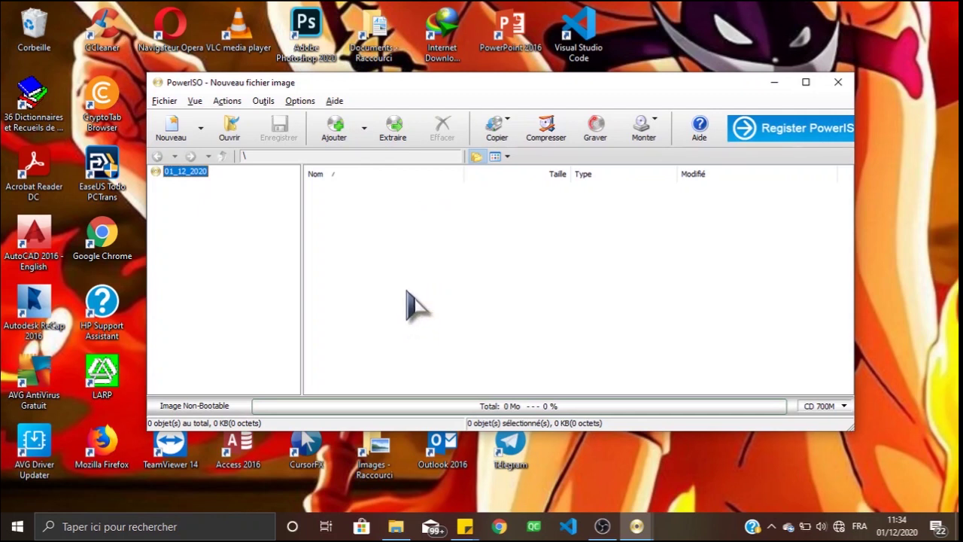
# - Open the audio converter to review its input, output folder and output format options, and close it
pyautogui.click(263, 101)
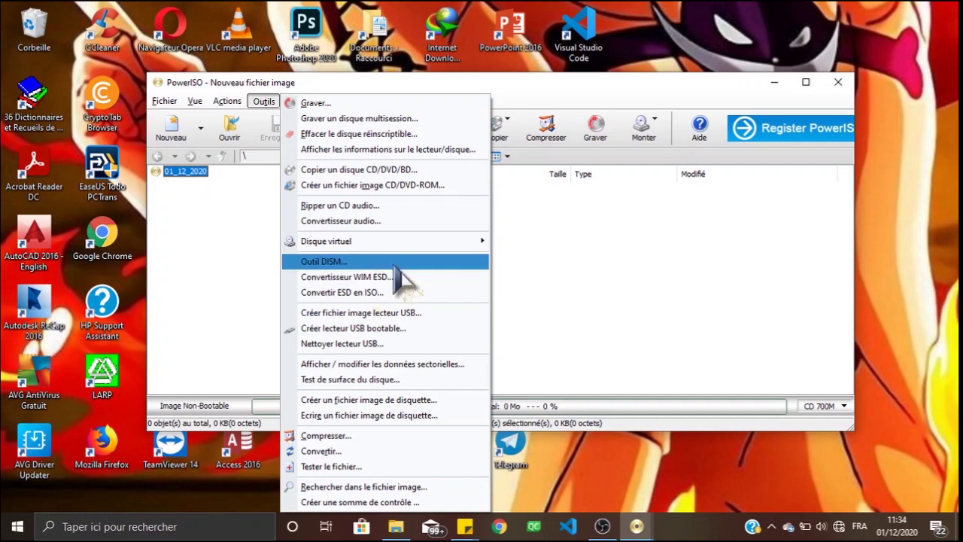
pyautogui.click(400, 221)
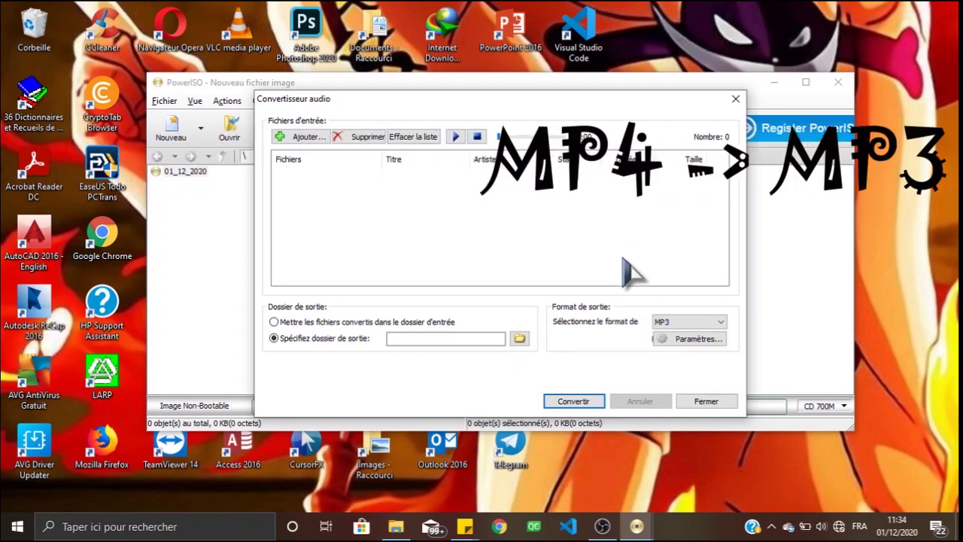
pyautogui.click(706, 402)
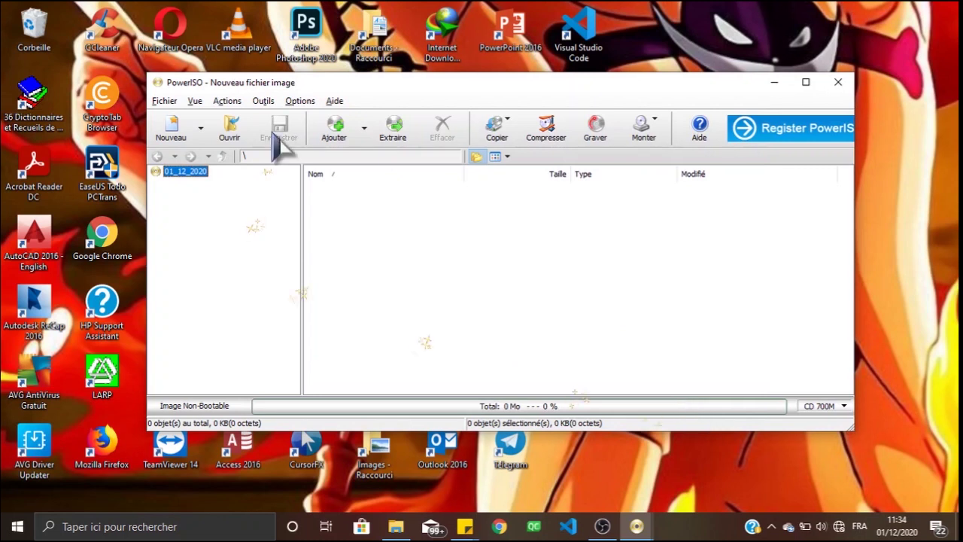
# - Open the USB drive cleaning tool, allowing PowerISO to run as administrator and continuing the evaluation
pyautogui.click(264, 100)
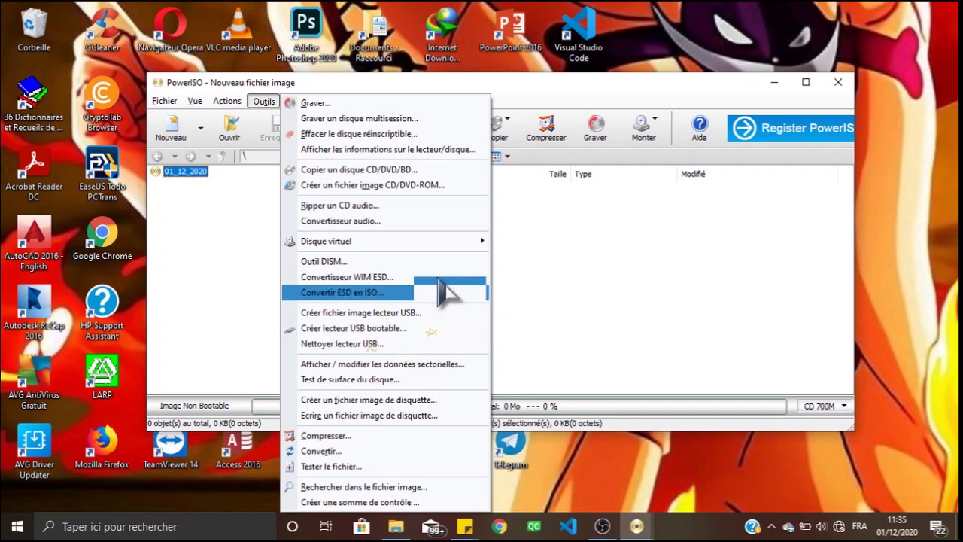
pyautogui.click(392, 347)
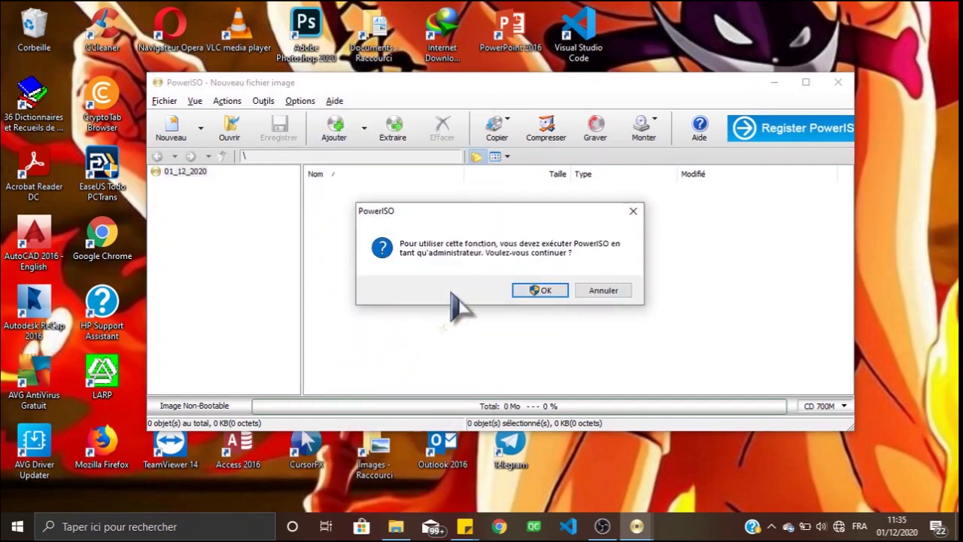
pyautogui.click(543, 290)
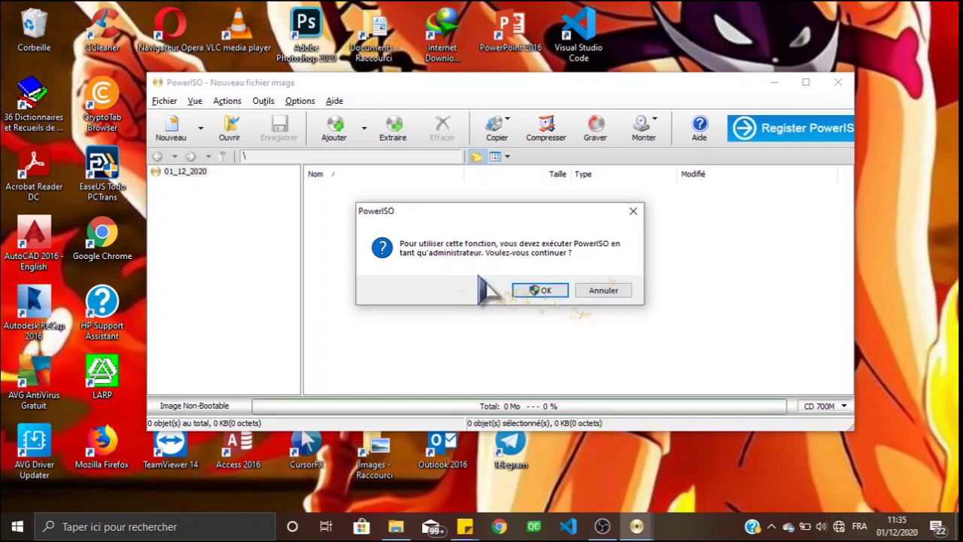
pyautogui.click(537, 289)
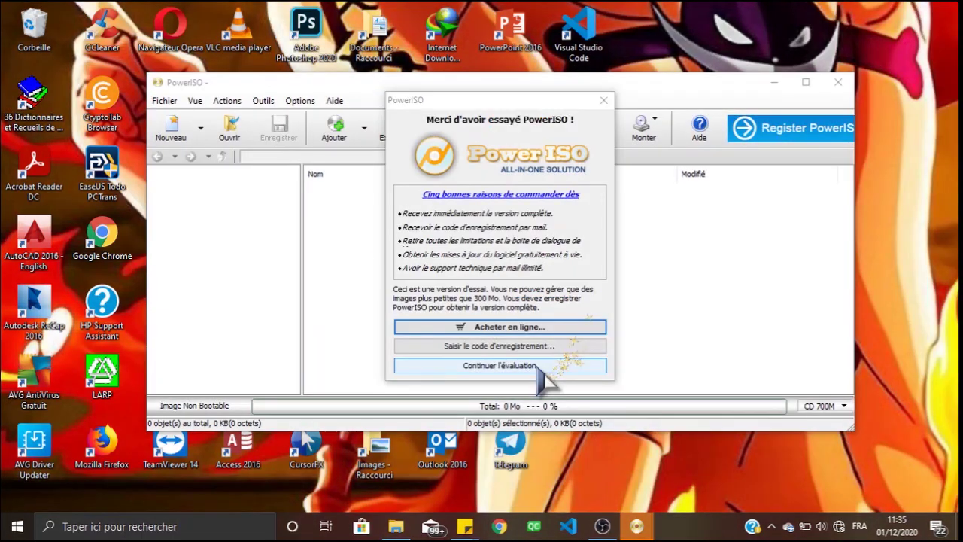
pyautogui.click(537, 368)
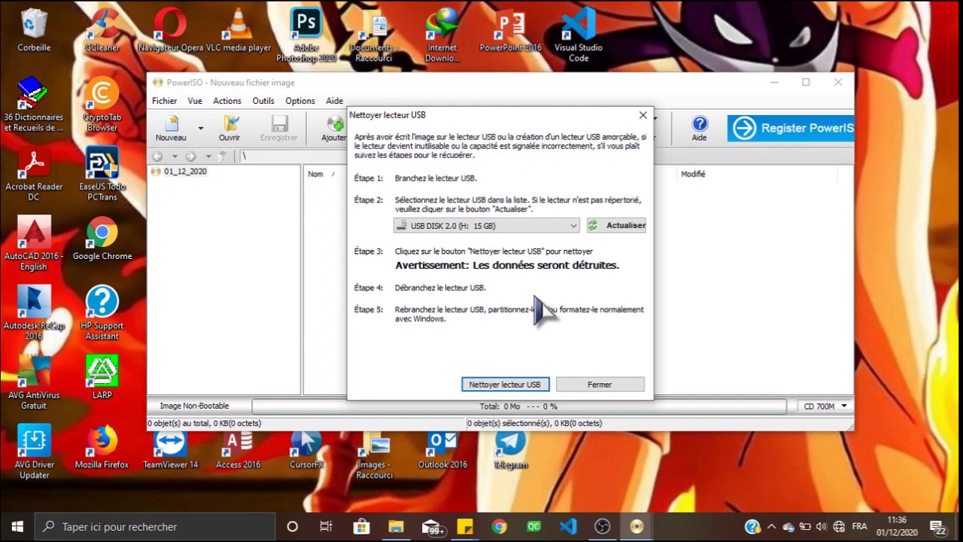
# - Check the drive list of the USB cleaning tool for USB DISK 2.0 (H:) and close the tool without cleaning
pyautogui.click(570, 225)
pyautogui.click(570, 238)
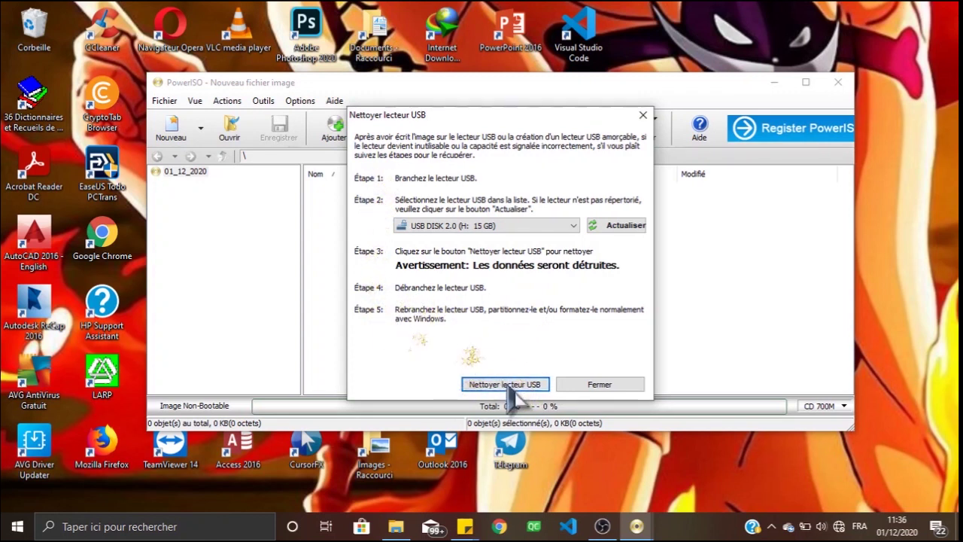
pyautogui.click(623, 385)
# - Open the bootable USB drive creator and load the Windows 10 pro image from F:\Programs as source
pyautogui.click(262, 101)
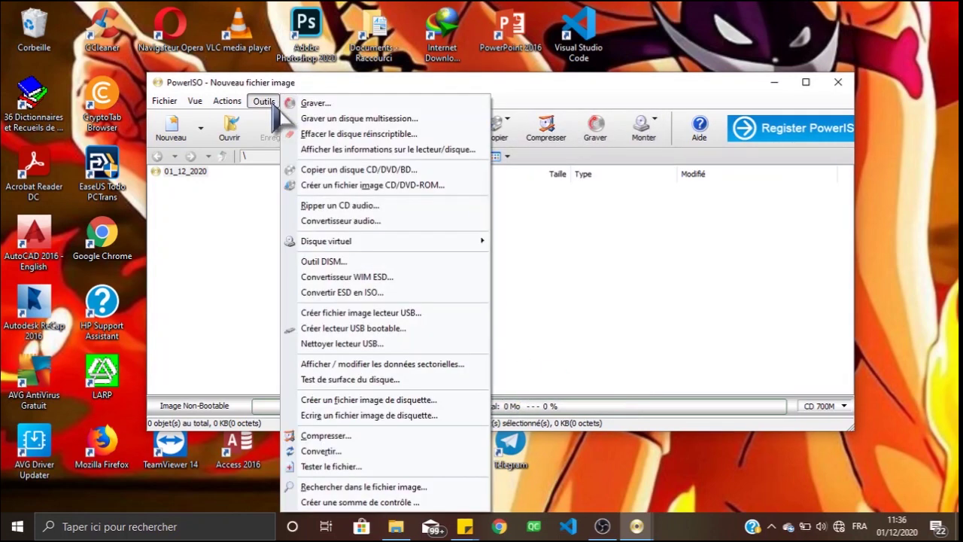
pyautogui.click(432, 329)
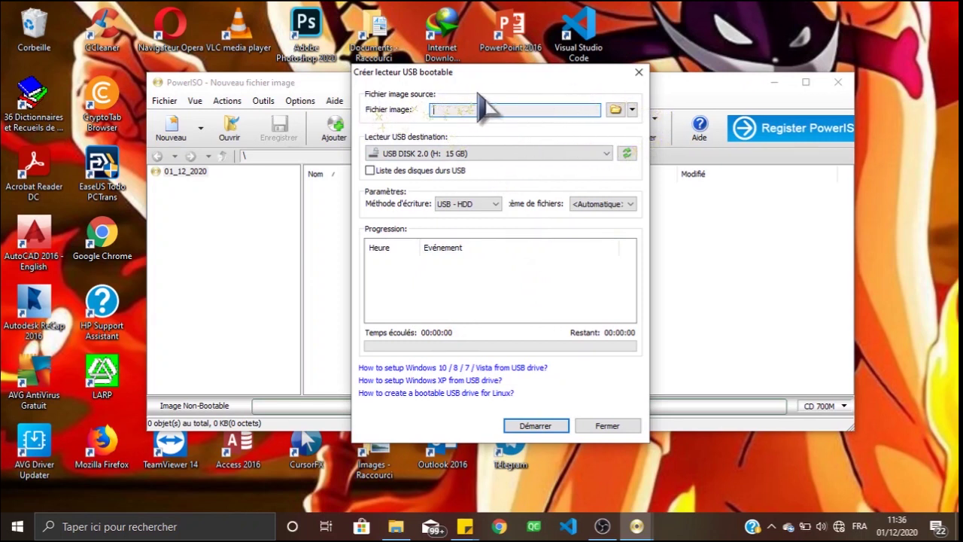
pyautogui.click(614, 111)
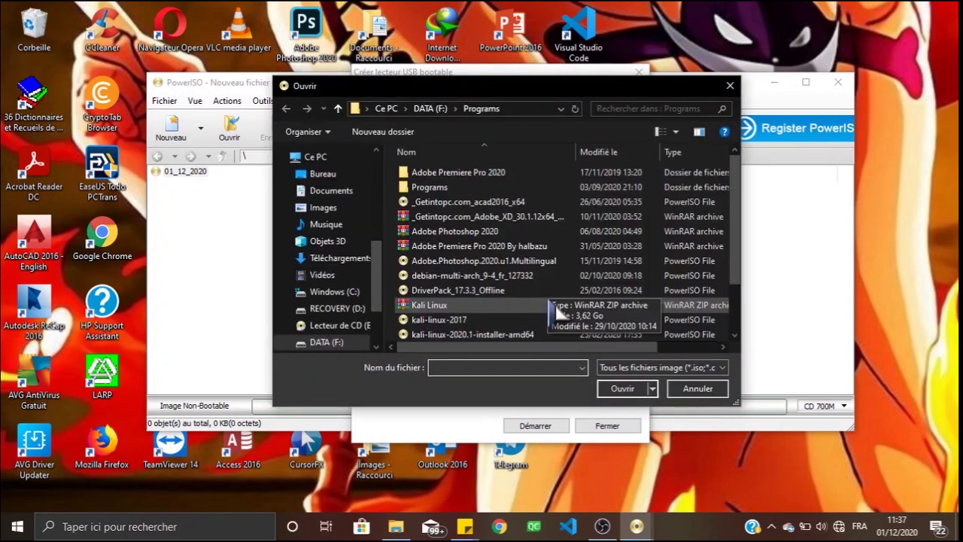
pyautogui.scroll(-2, 531, 241)
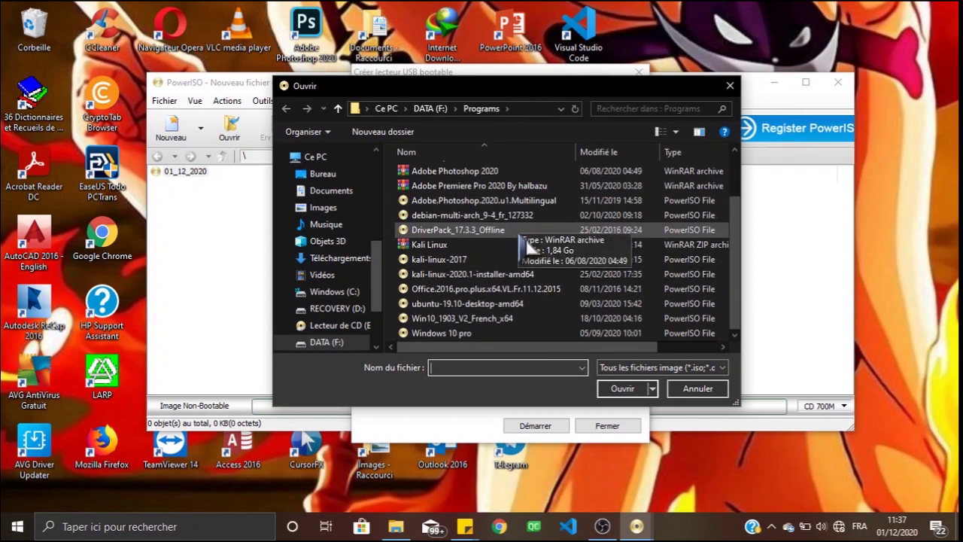
pyautogui.click(495, 334)
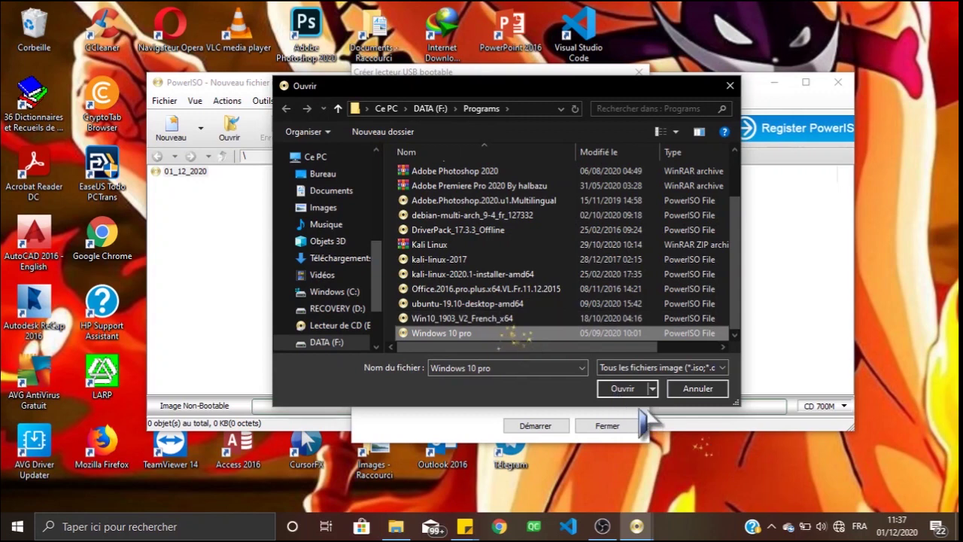
pyautogui.click(631, 390)
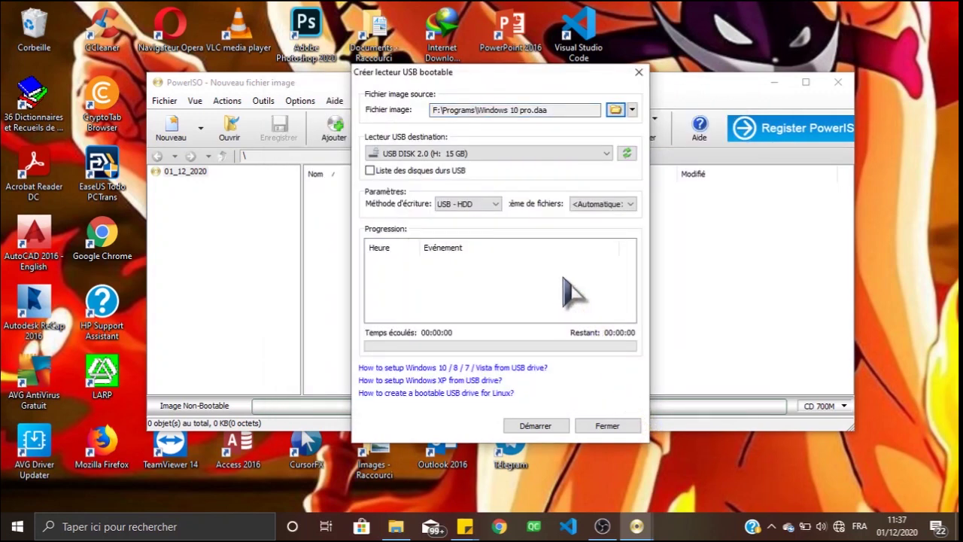
# - Replace the source image with Win10_1903_V2_French_x64 from F:\Programs
pyautogui.click(615, 110)
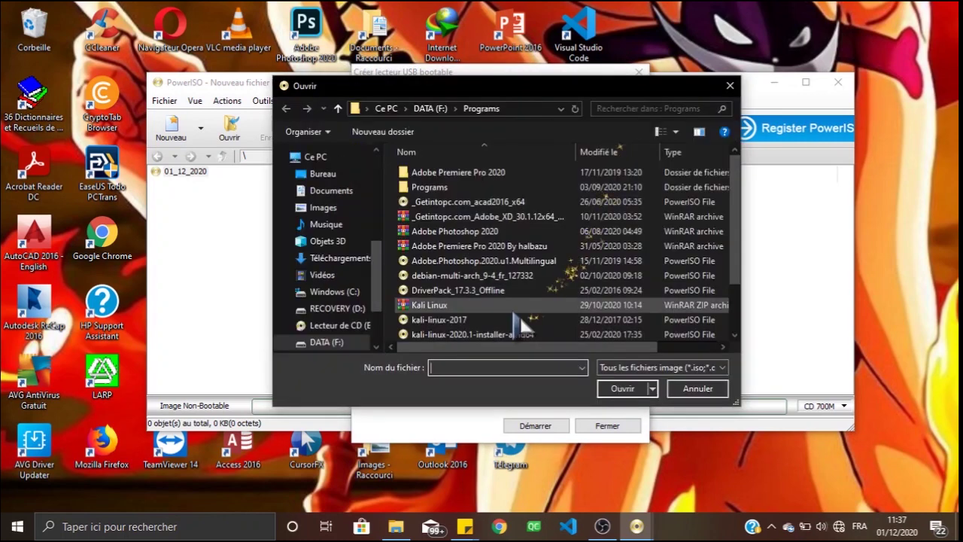
pyautogui.scroll(-2, 525, 320)
pyautogui.click(518, 319)
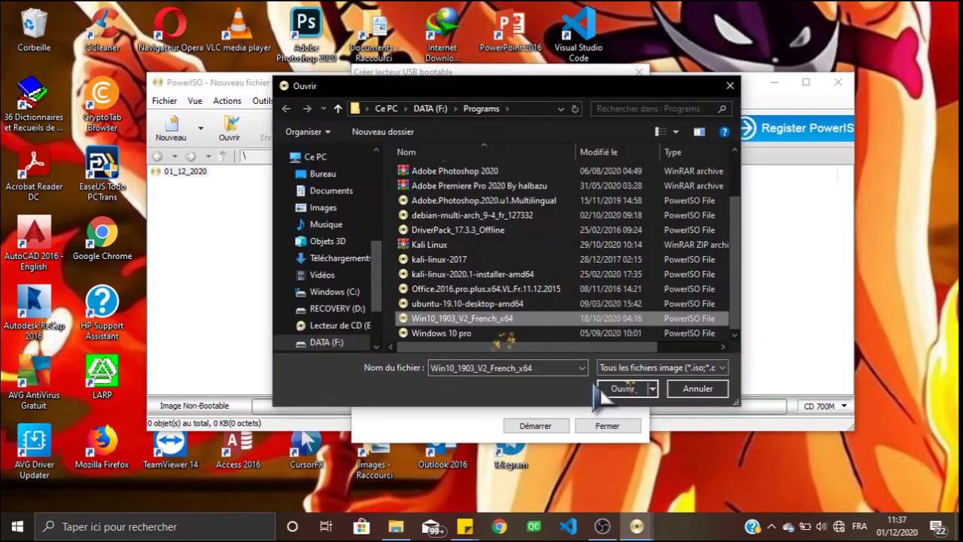
pyautogui.click(619, 388)
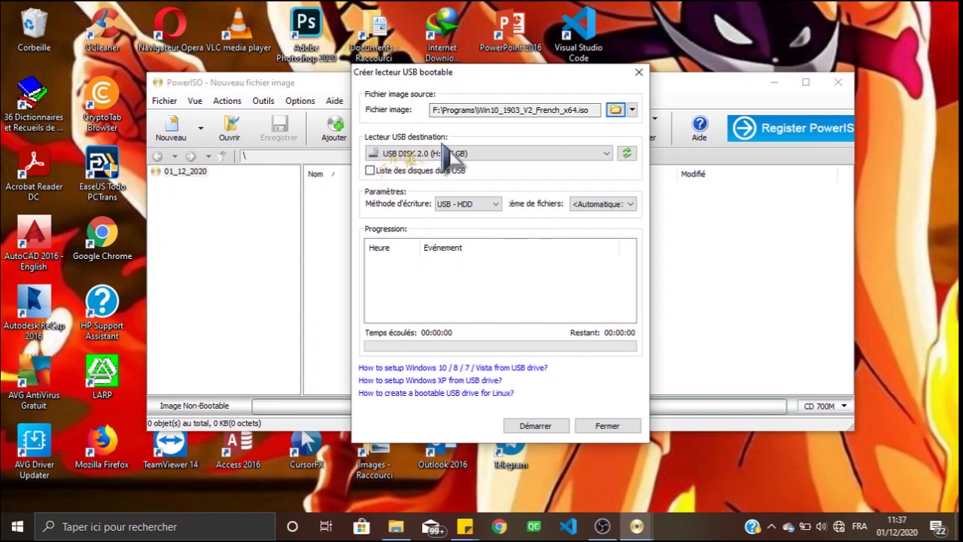
# - Check the destination USB drive list and close the bootable USB dialog without starting the write
pyautogui.click(608, 154)
pyautogui.click(608, 154)
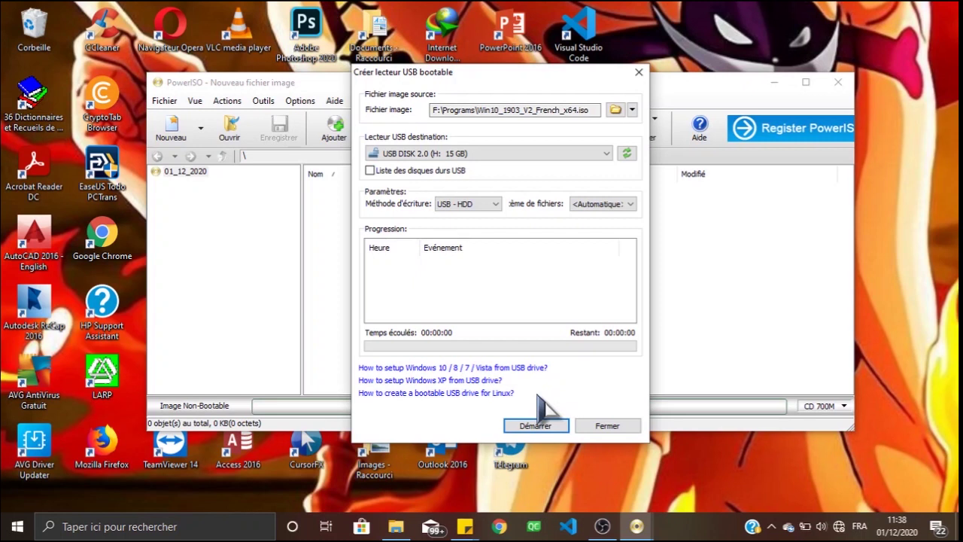
pyautogui.click(607, 426)
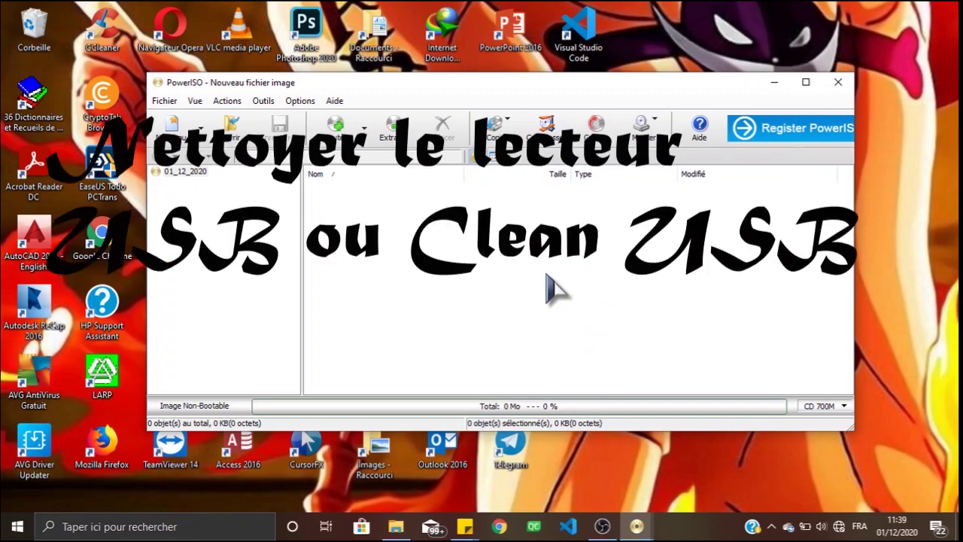
# - Reopen the tool for creating a bootable USB drive
pyautogui.click(263, 100)
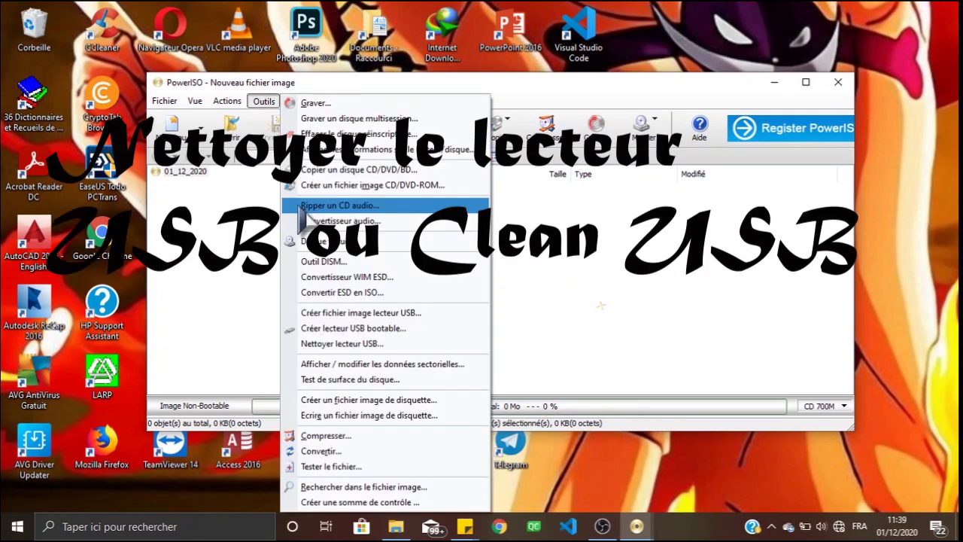
pyautogui.click(339, 328)
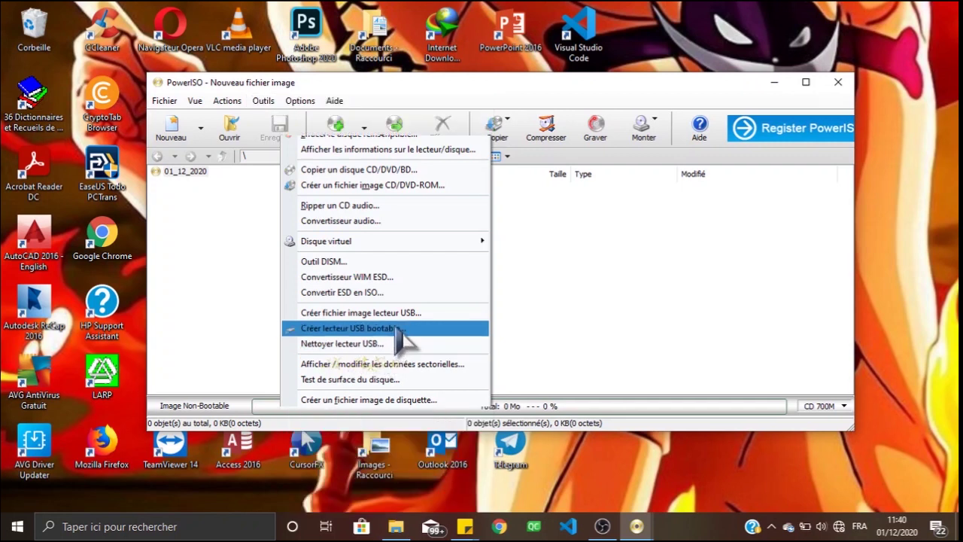